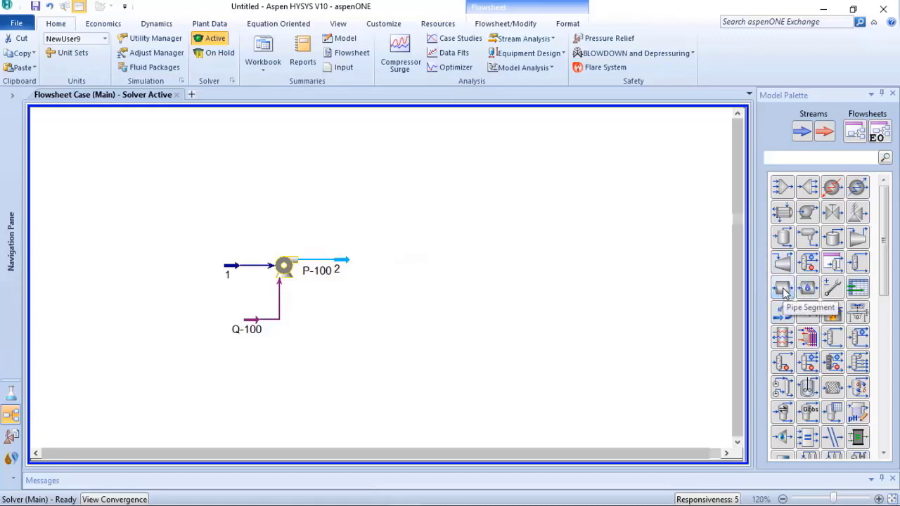
Place a Pipe Segment, PIPE-100, to the right of pump P-100 and open its properties
left_click(784, 289)
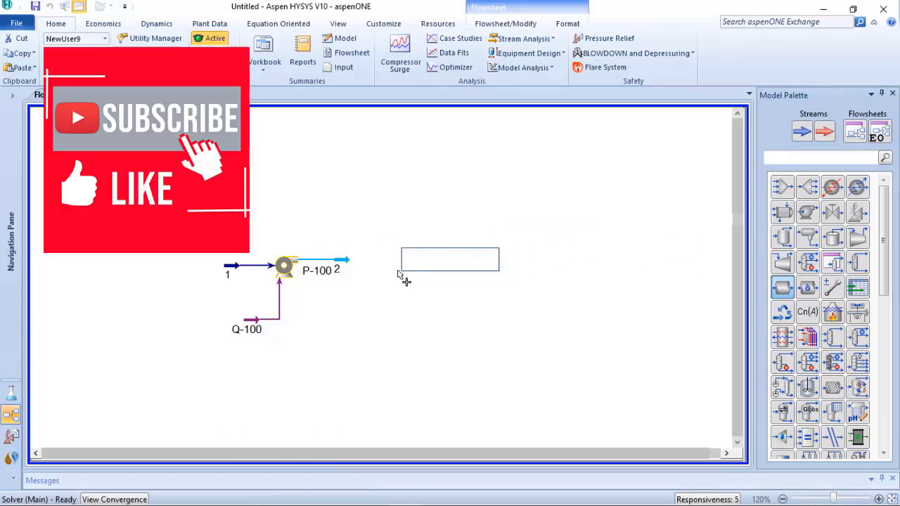
left_click(366, 279)
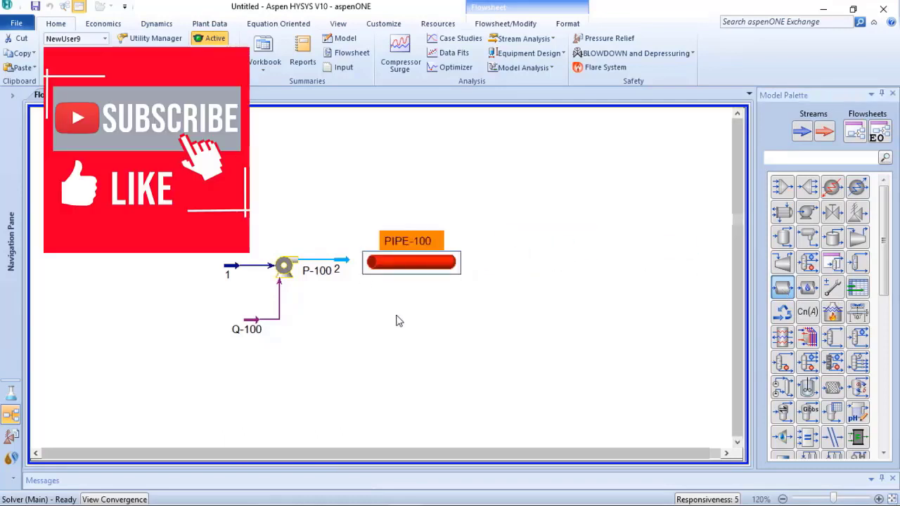
double_click(395, 265)
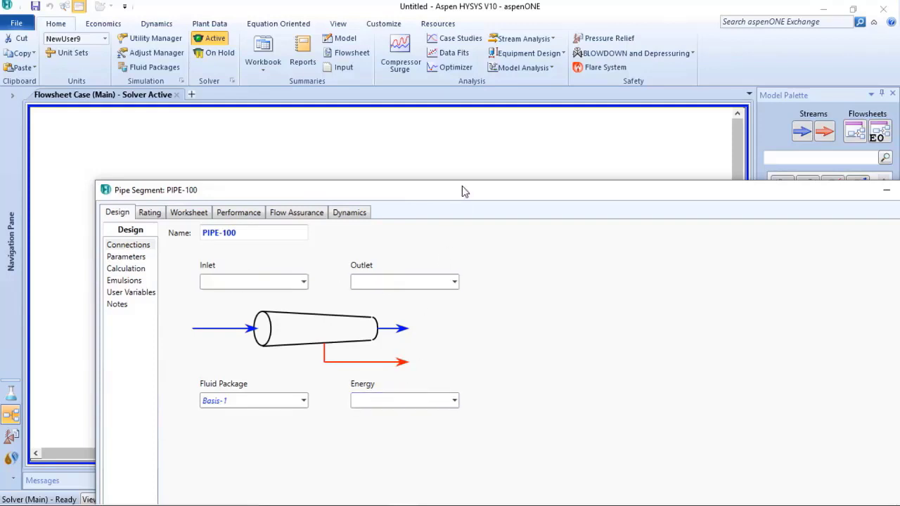
Set PIPE-100's inlet to stream 2 and create outlet stream 3
left_click_drag(462, 187, 482, 286)
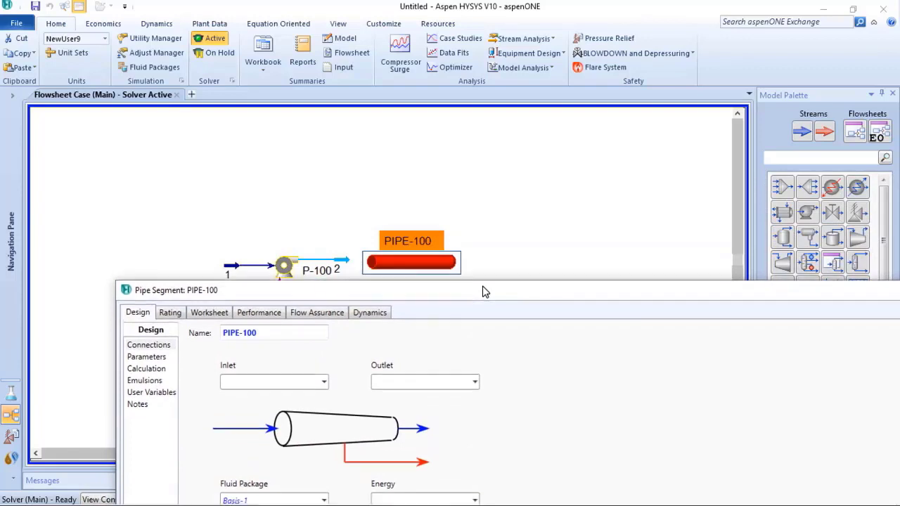
left_click(324, 383)
left_click(235, 402)
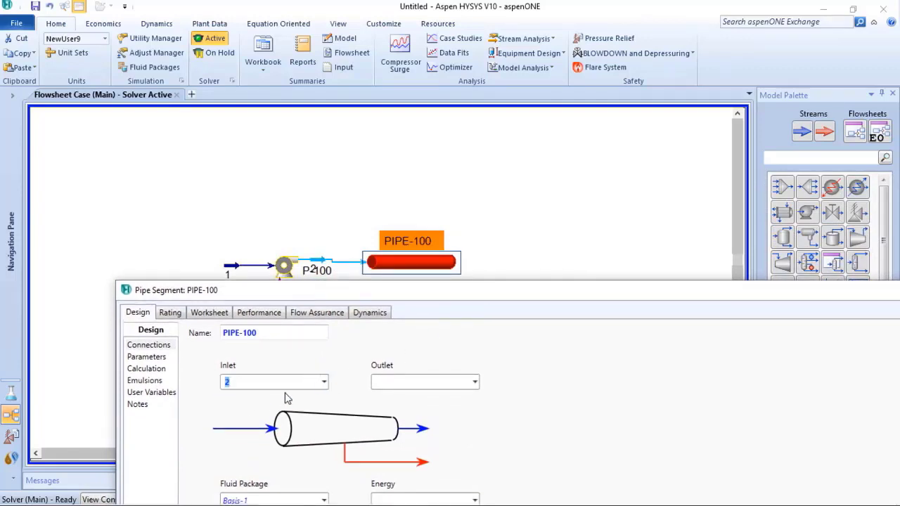
left_click(415, 382)
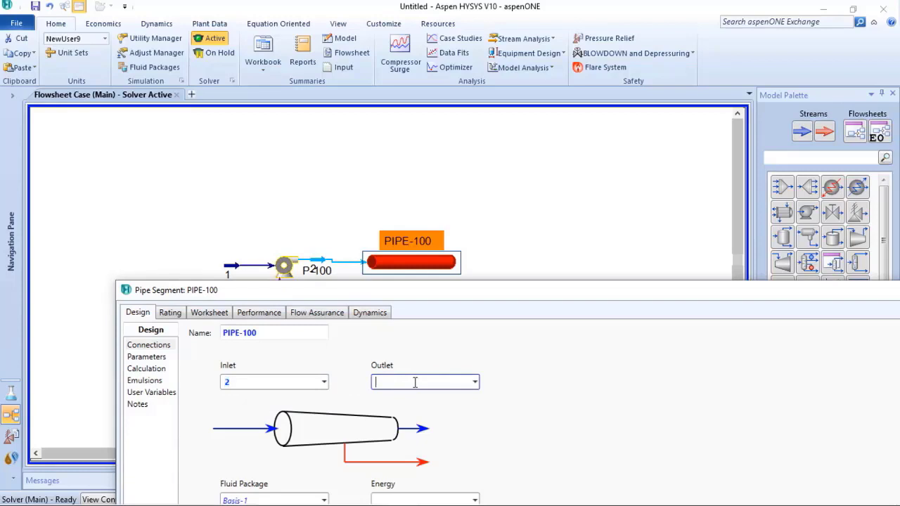
type("3")
key("Return")
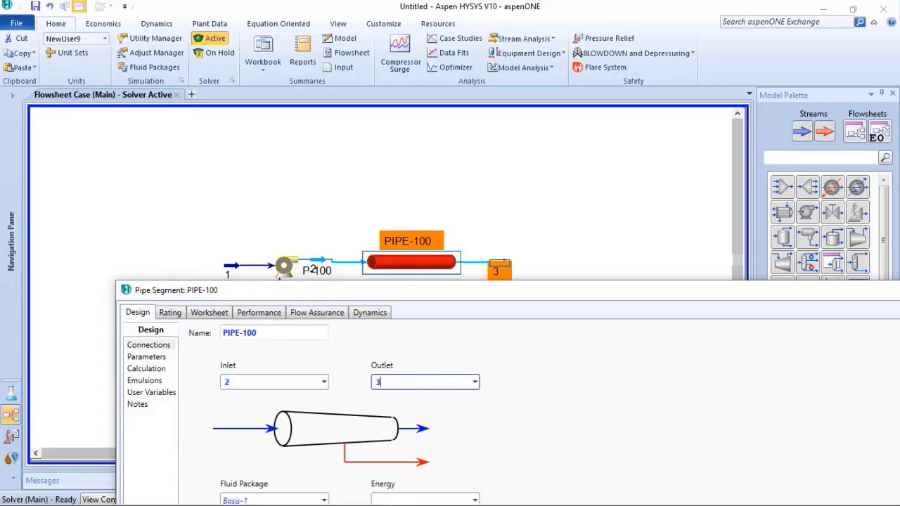
Add the energy stream 'loss heat' to PIPE-100's connections
left_click_drag(448, 290, 422, 194)
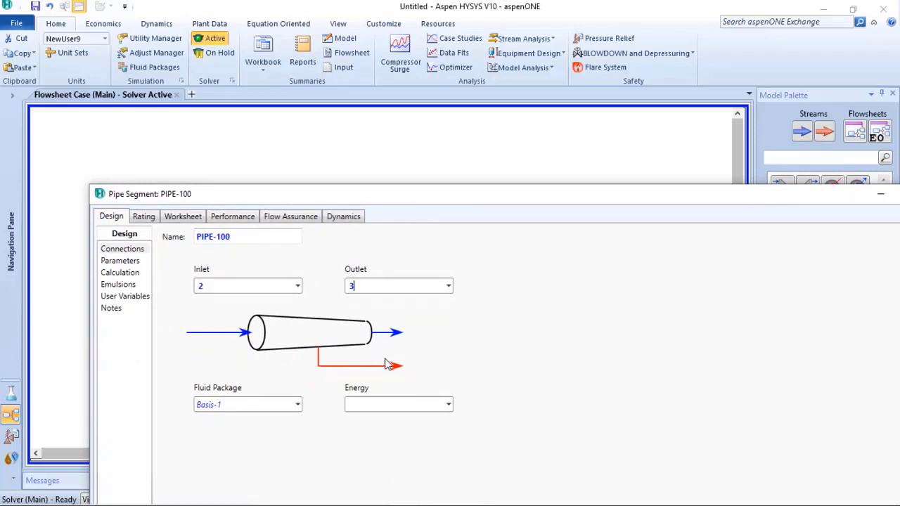
left_click(373, 406)
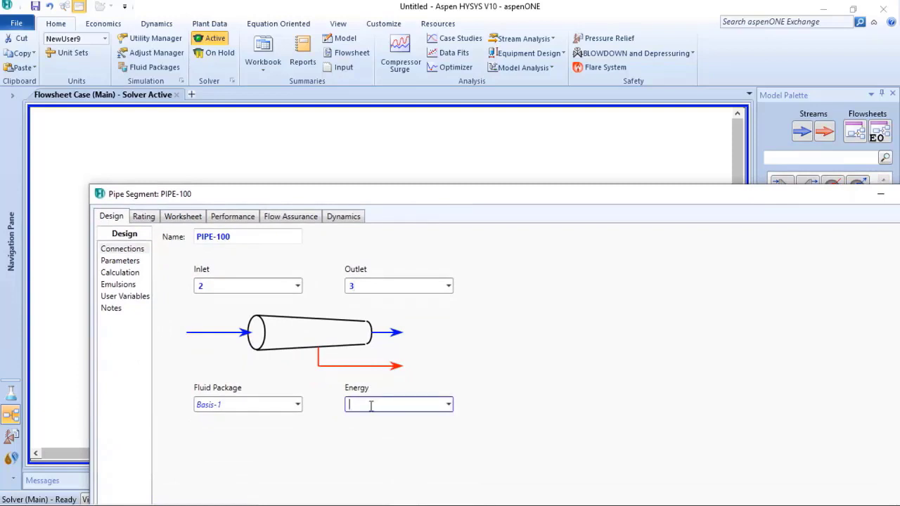
type("loss heat")
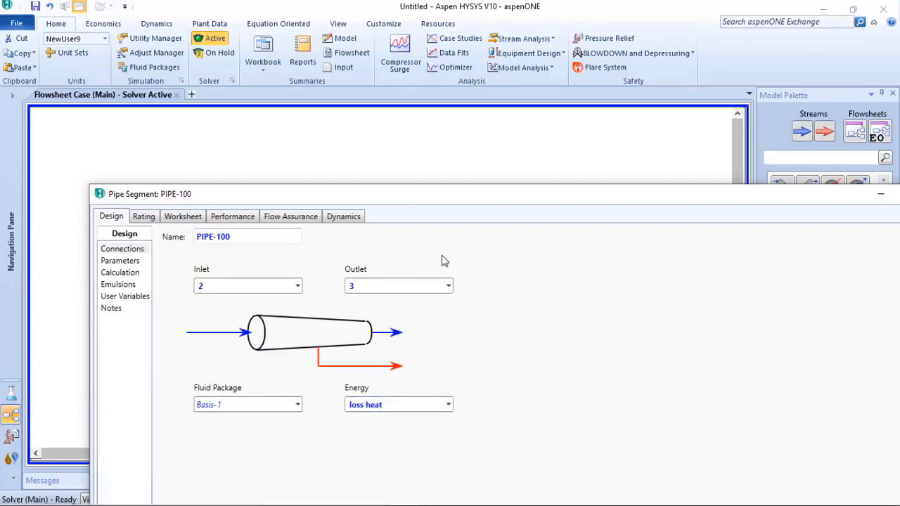
left_click_drag(478, 195, 879, 90)
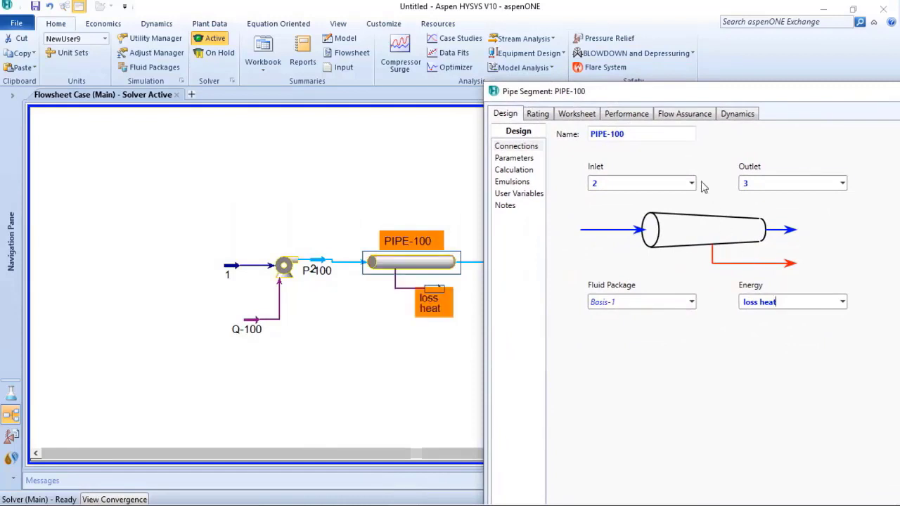
left_click_drag(696, 93, 460, 339)
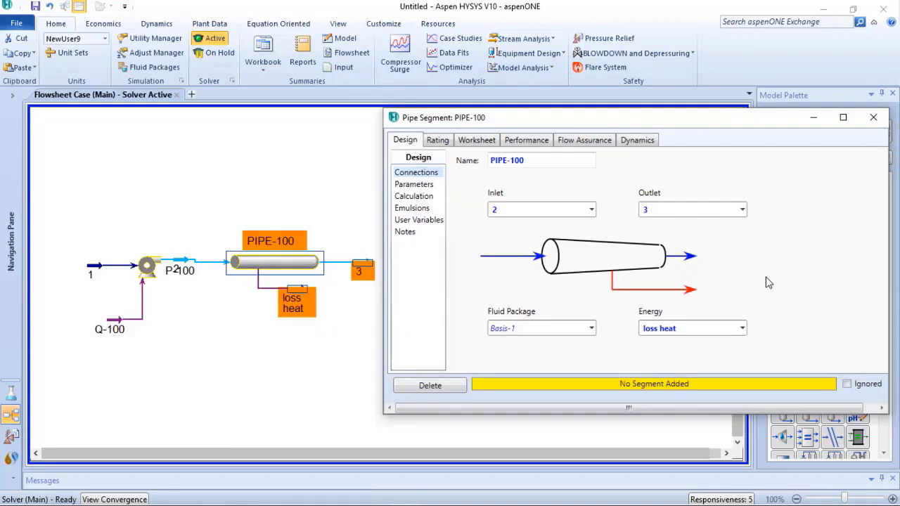
On Rating > Sizing, append two segments to PIPE-100's profile, keeping segment 2's fitting as Pipe
left_click(437, 140)
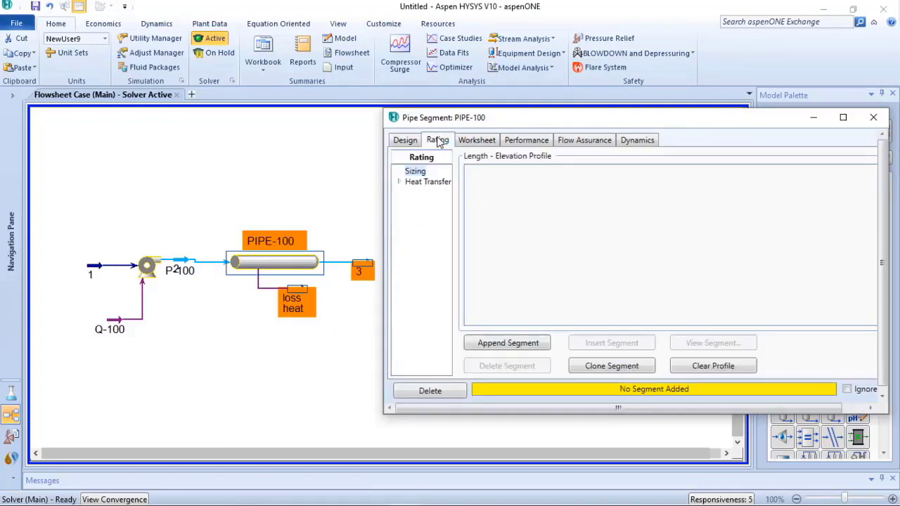
left_click(512, 345)
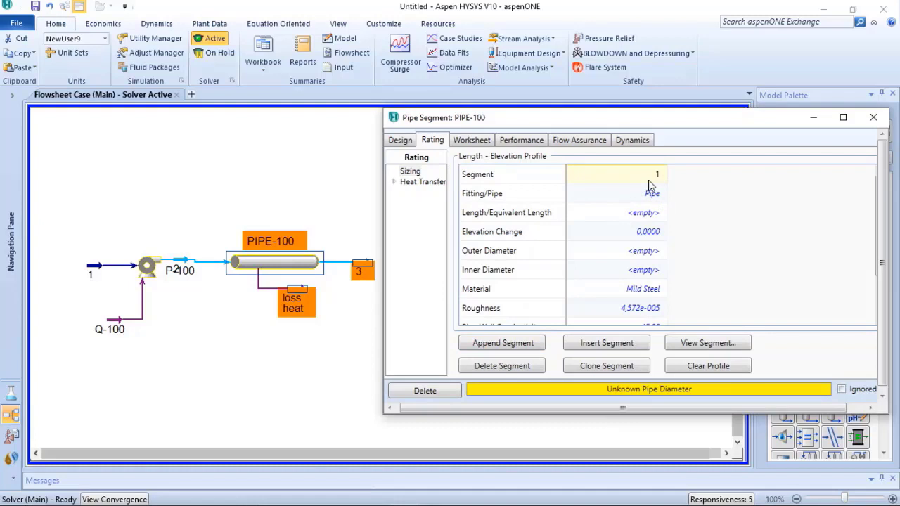
left_click(510, 346)
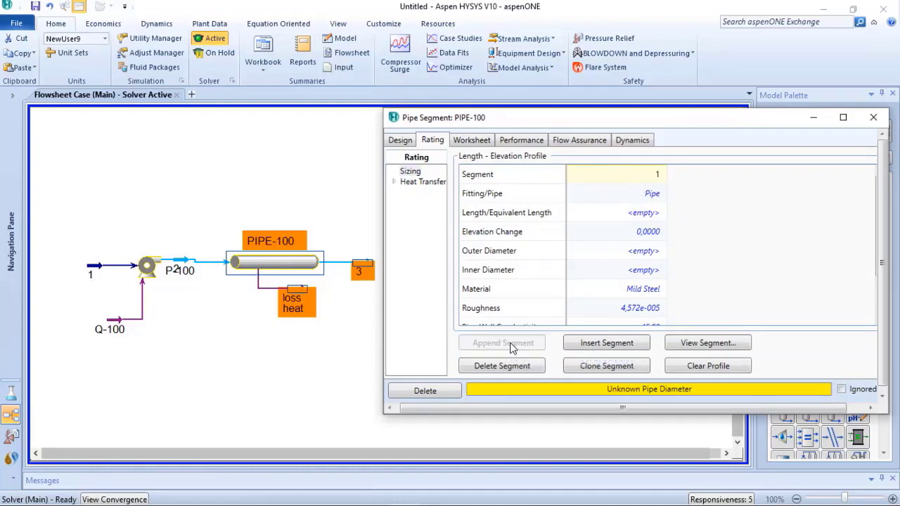
left_click(763, 194)
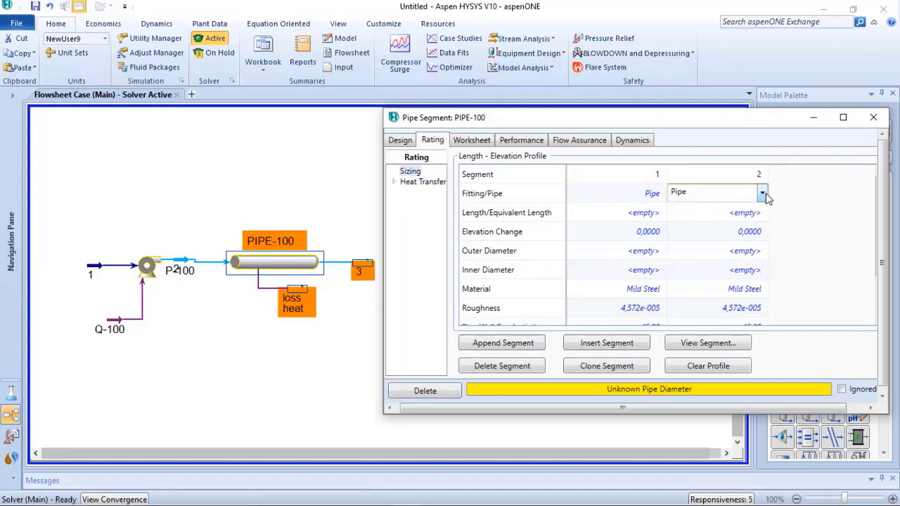
left_click(762, 193)
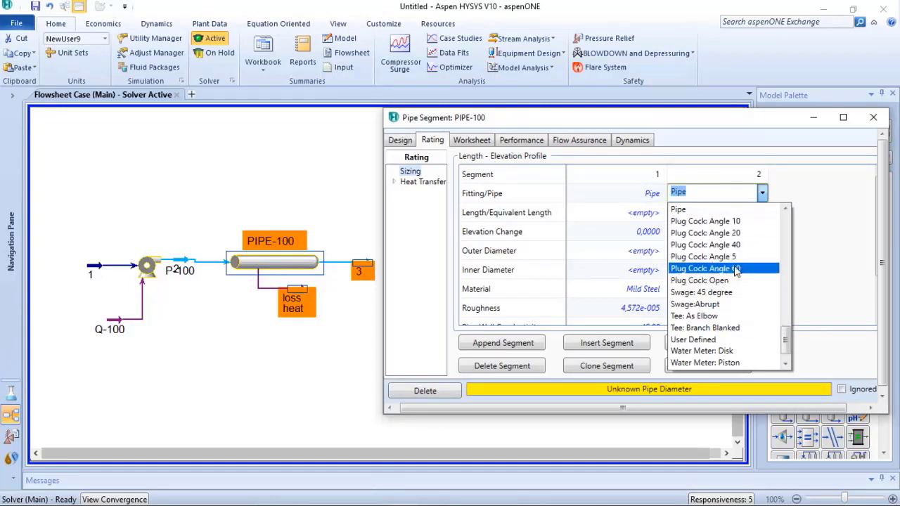
left_click_drag(785, 346, 785, 266)
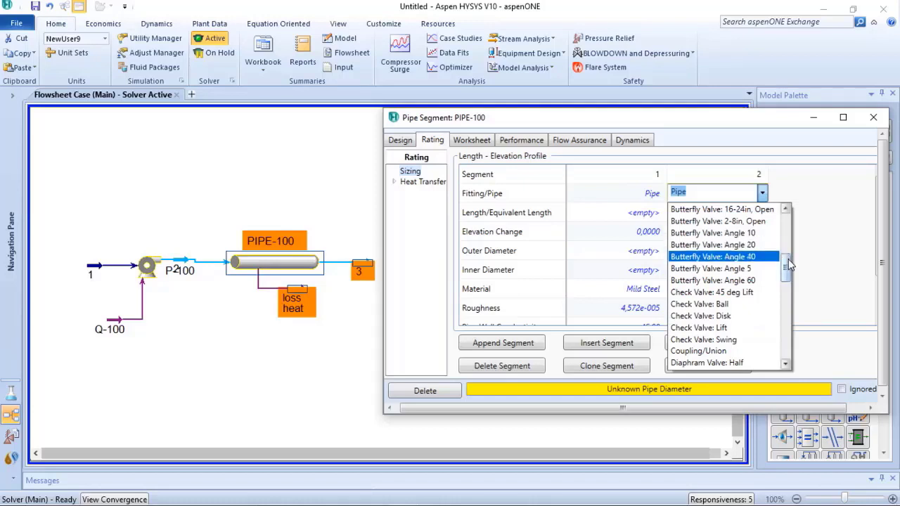
left_click_drag(788, 263, 788, 222)
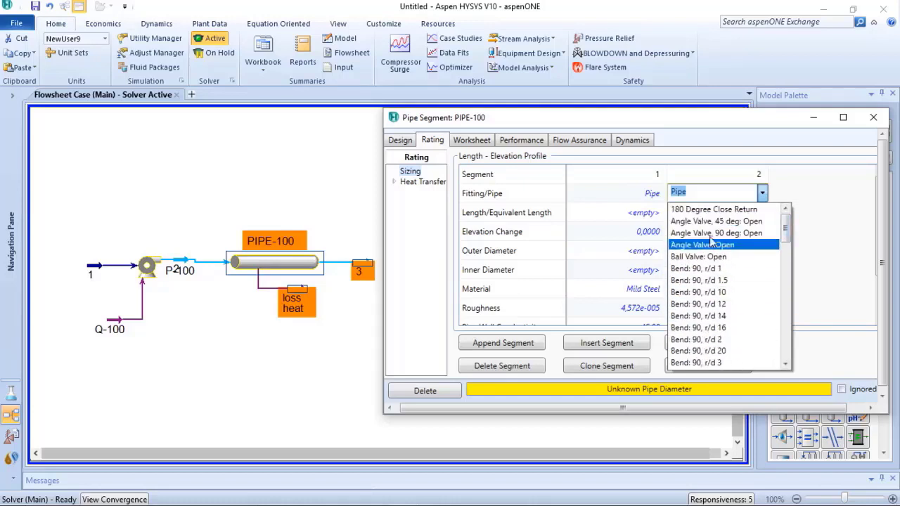
left_click(817, 195)
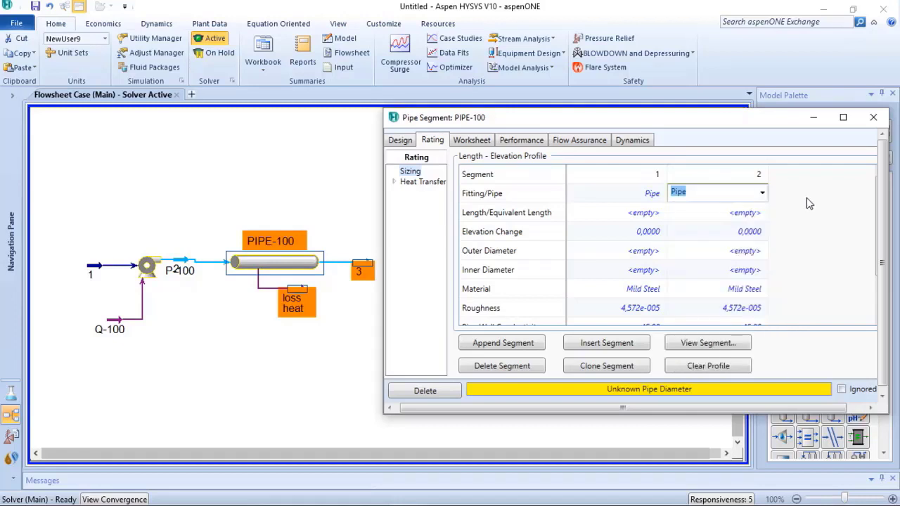
left_click(737, 177)
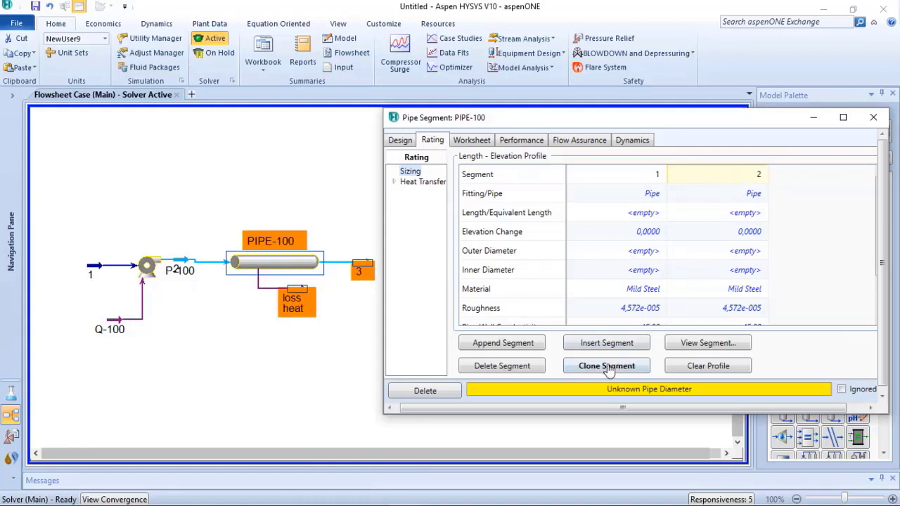
Remove segment 2 and give segment 1 a 400 m length, keeping metres
left_click(495, 366)
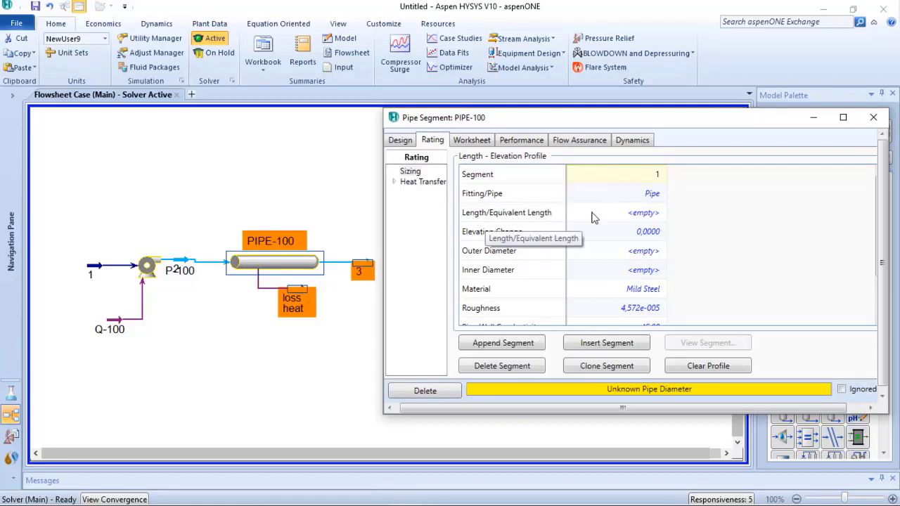
left_click(639, 214)
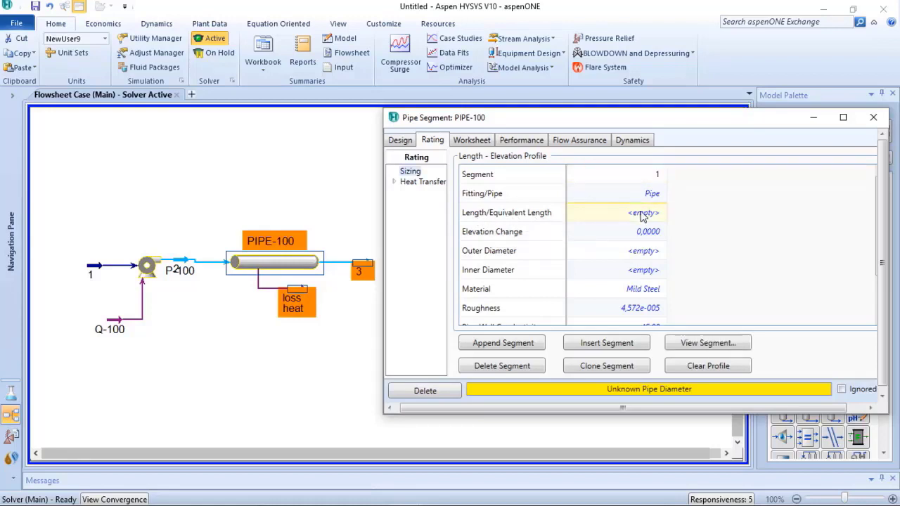
type("400")
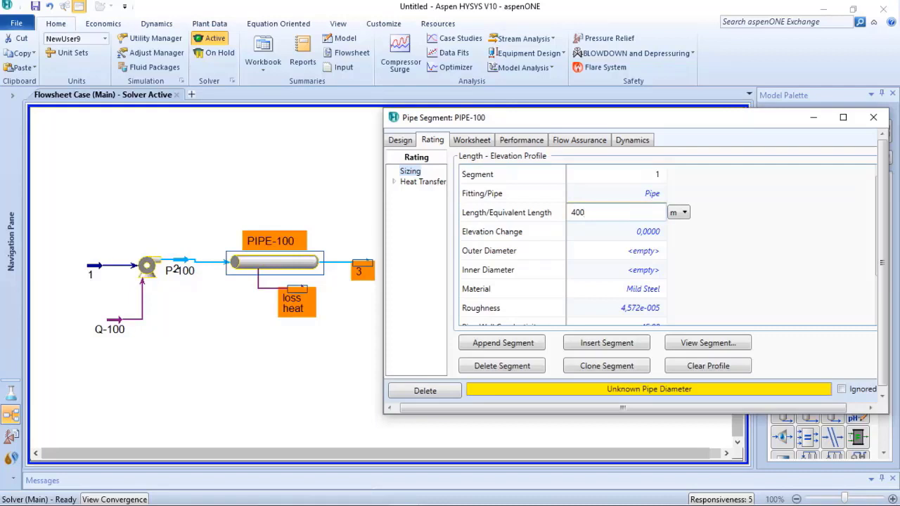
left_click(684, 212)
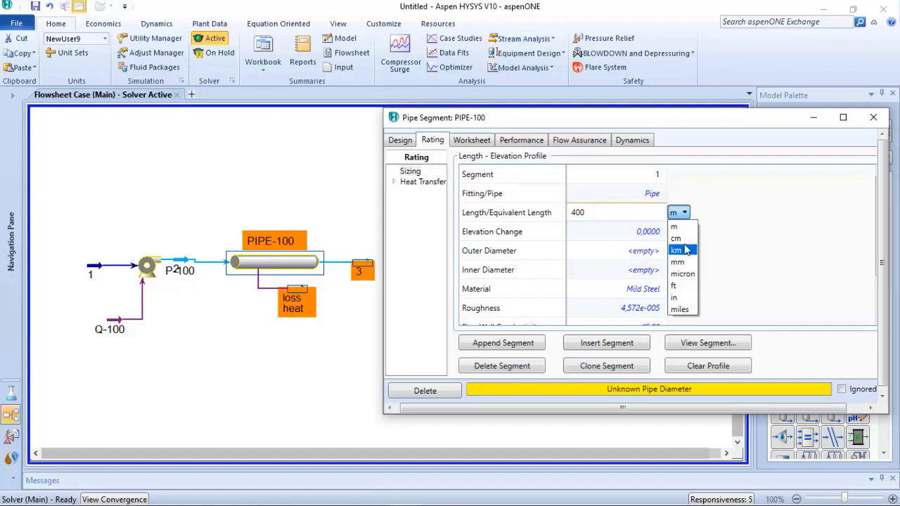
left_click(688, 229)
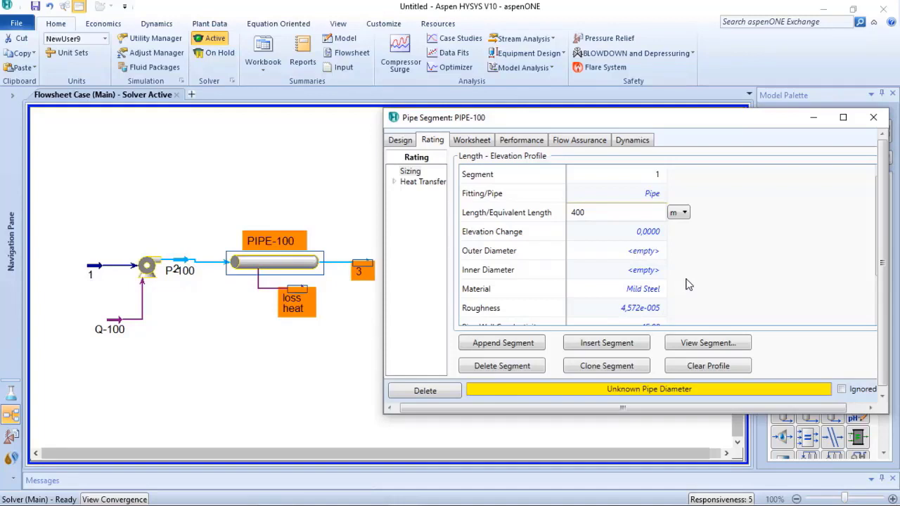
Commit the 400 m length and set PIPE-100's wall roughness to 45,2E-6 m
left_click(653, 289)
left_click(631, 313)
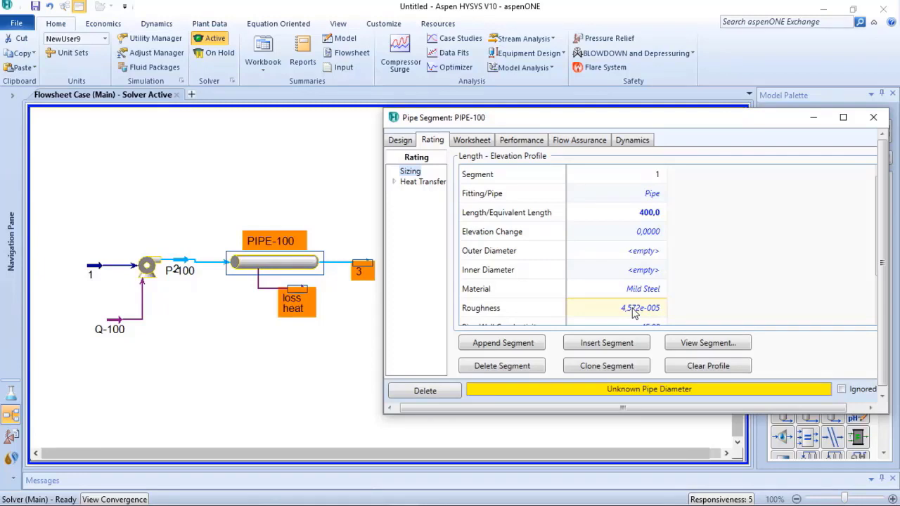
left_click(633, 309)
type("45")
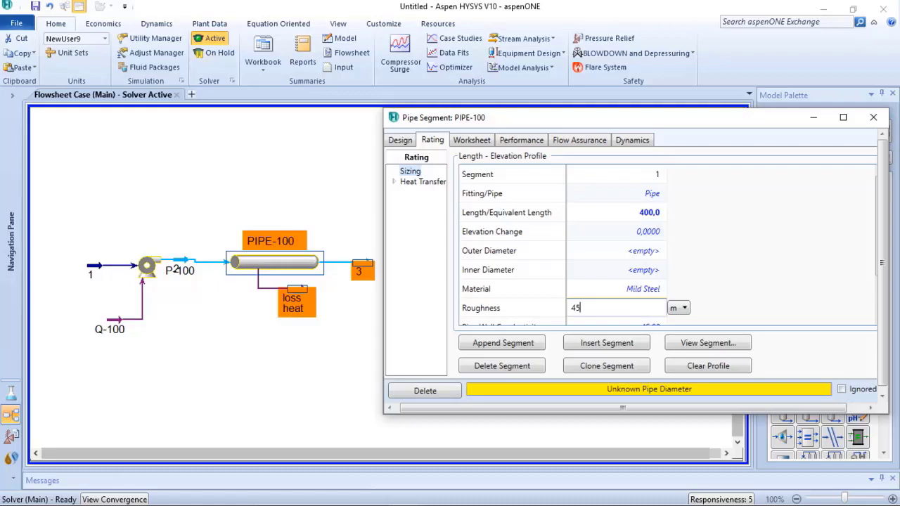
type(",2E-6")
key("Return")
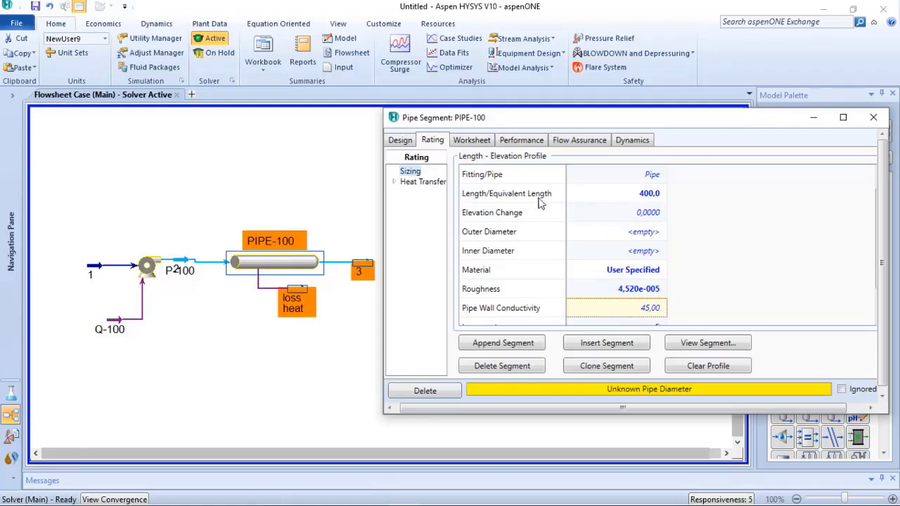
left_click(422, 183)
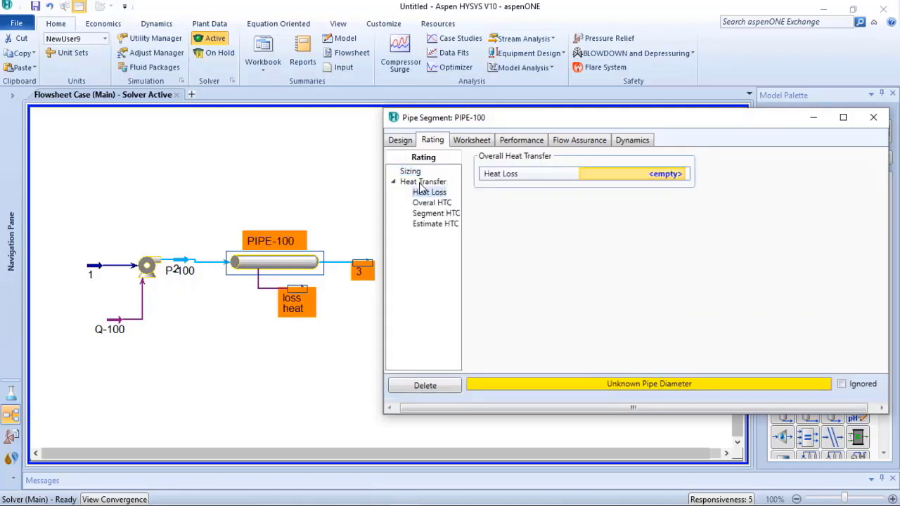
Enter 0 as PIPE-100's heat loss value
left_click(666, 176)
type("0")
key("Return")
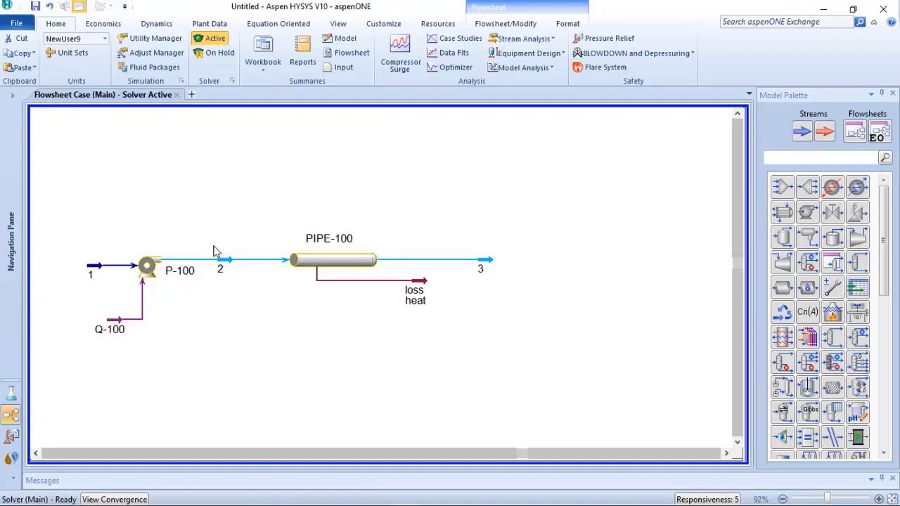
Open the property window of stream 2 from the flowsheet
mouse_move(236, 270)
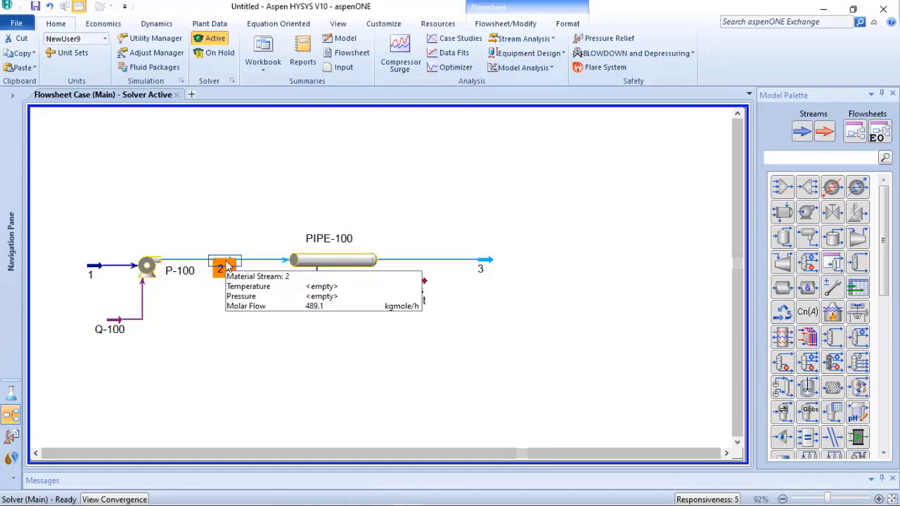
double_click(229, 265)
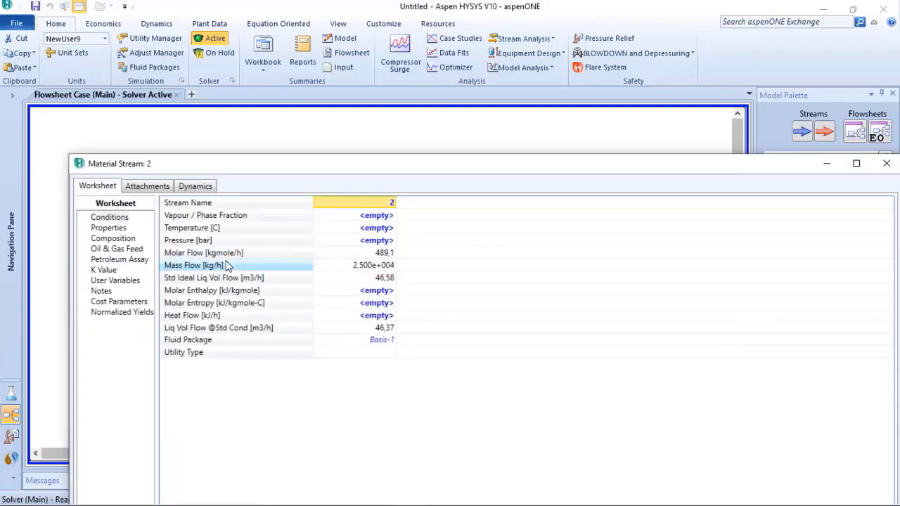
Create a Pipe Sizing analysis, Pipe Sizing-2, under stream 2's attachments, then close it
left_click(156, 187)
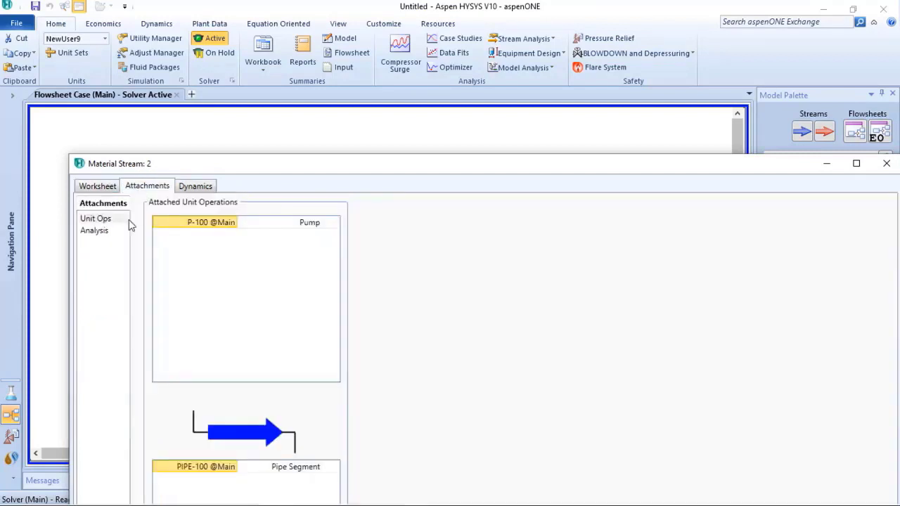
left_click(94, 231)
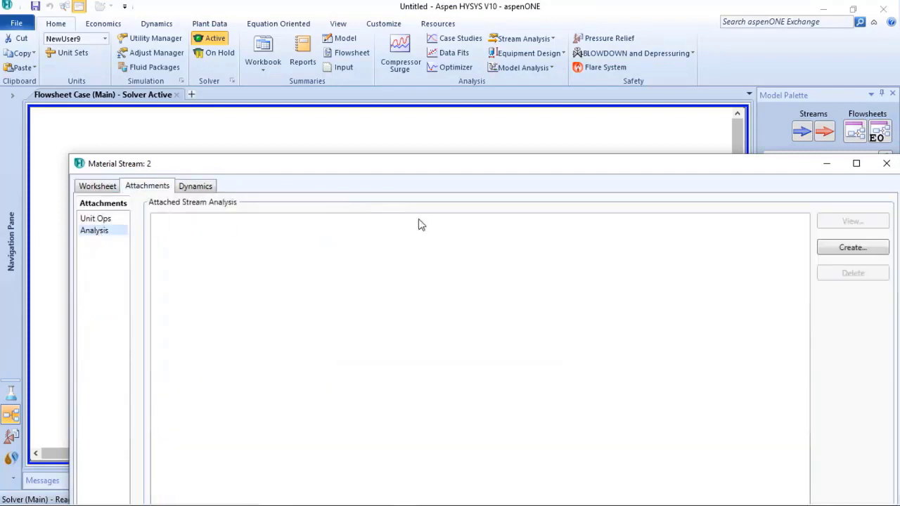
left_click(851, 247)
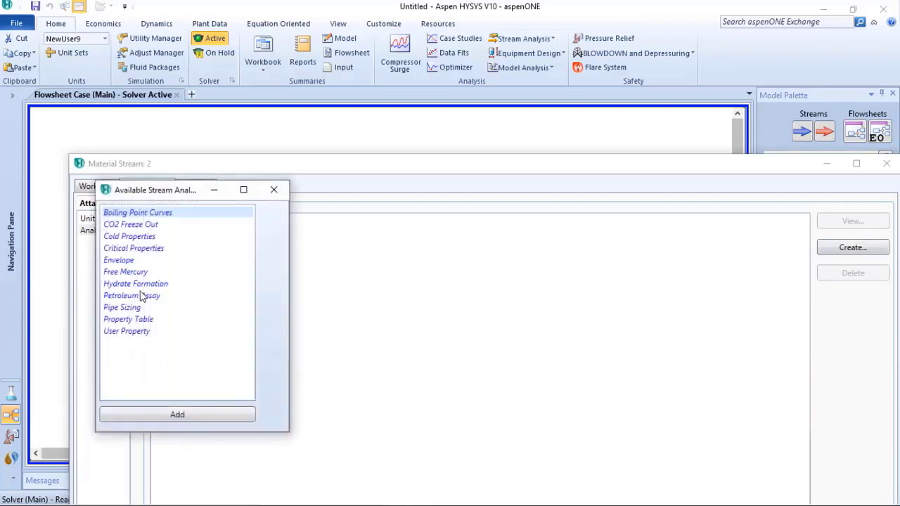
left_click(121, 309)
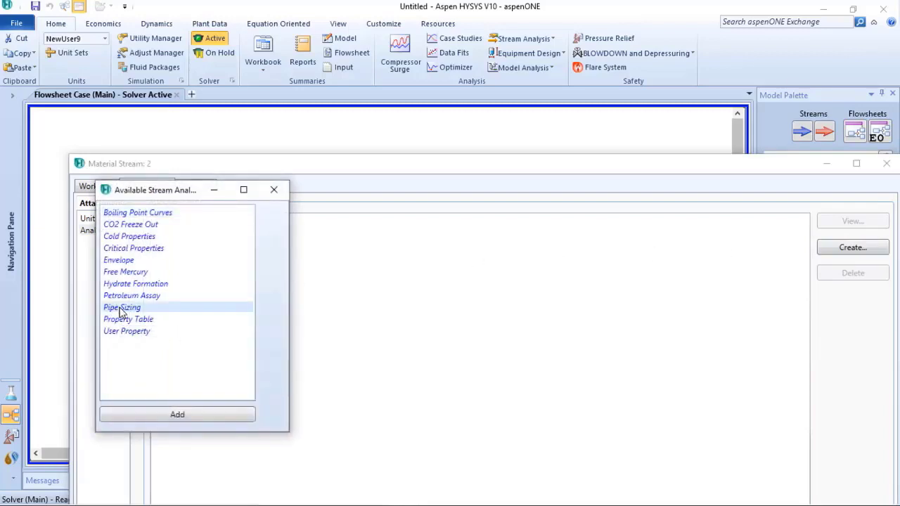
left_click(196, 418)
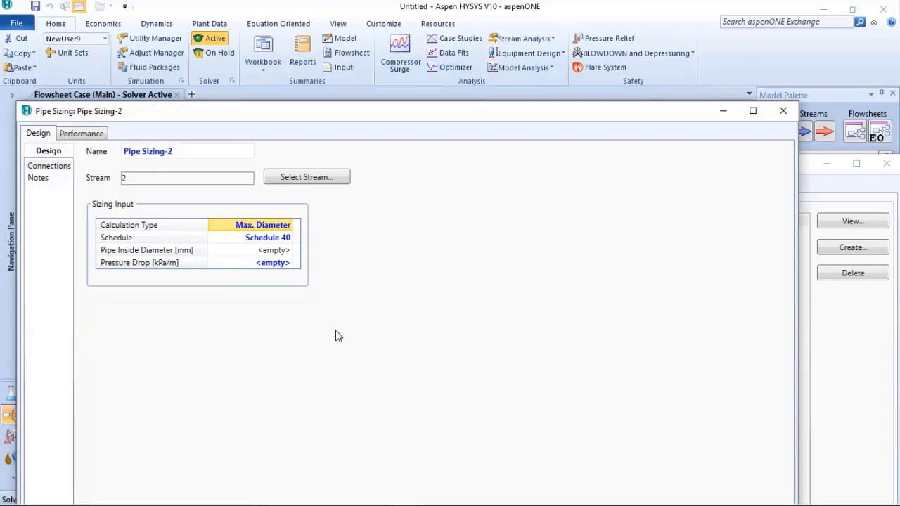
left_click(781, 111)
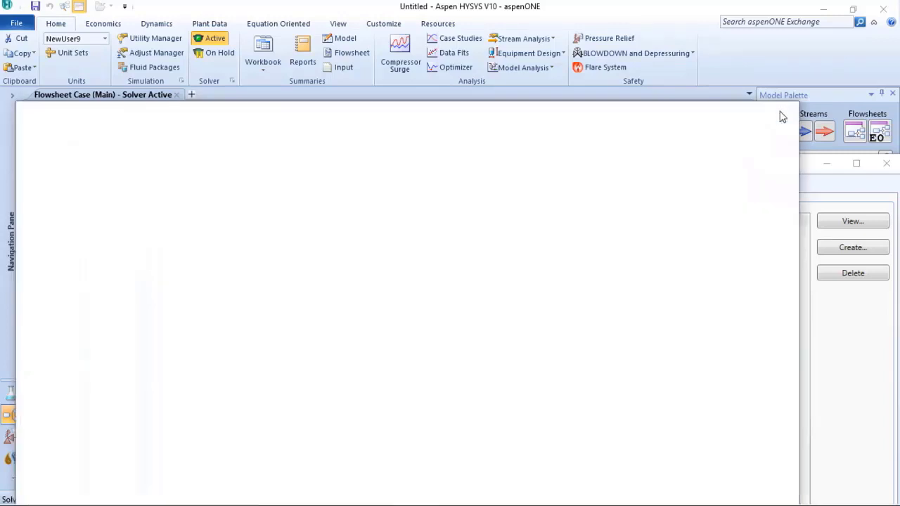
Return to stream 2's Worksheet tab and close the Material Stream: 2 window
left_click(98, 187)
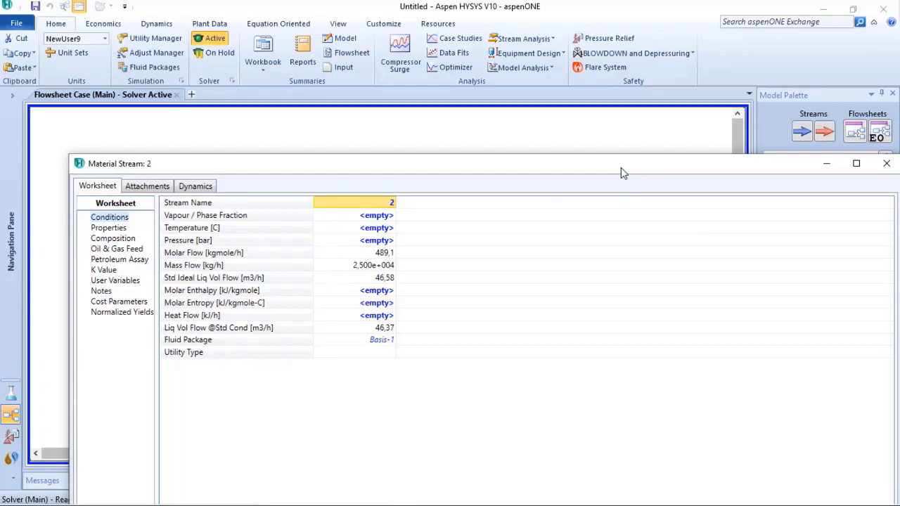
left_click(886, 164)
left_click(255, 321)
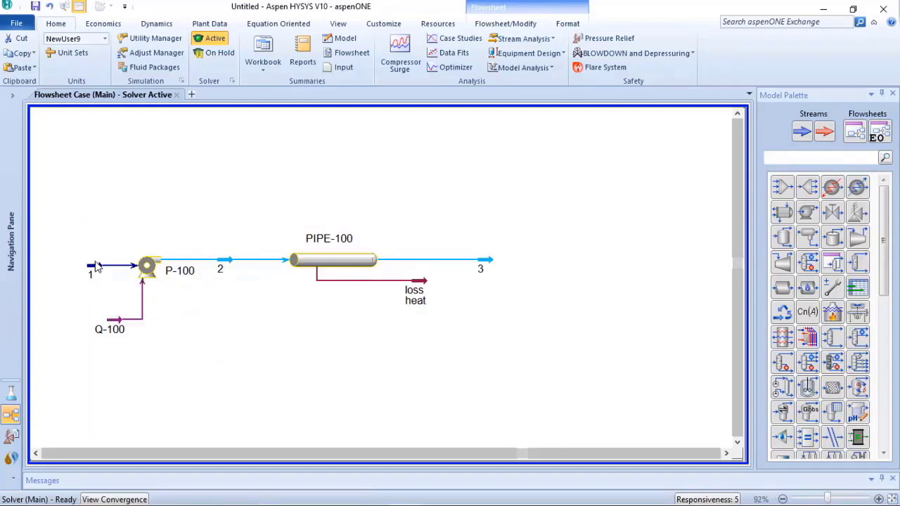
mouse_move(97, 267)
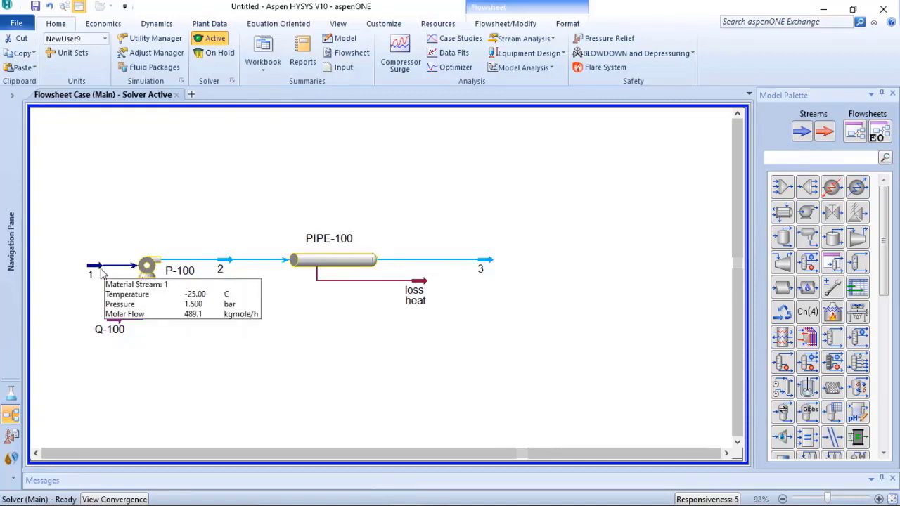
Open stream 1 and add a Pipe Sizing analysis using Max. Diameter and Schedule 40
double_click(94, 271)
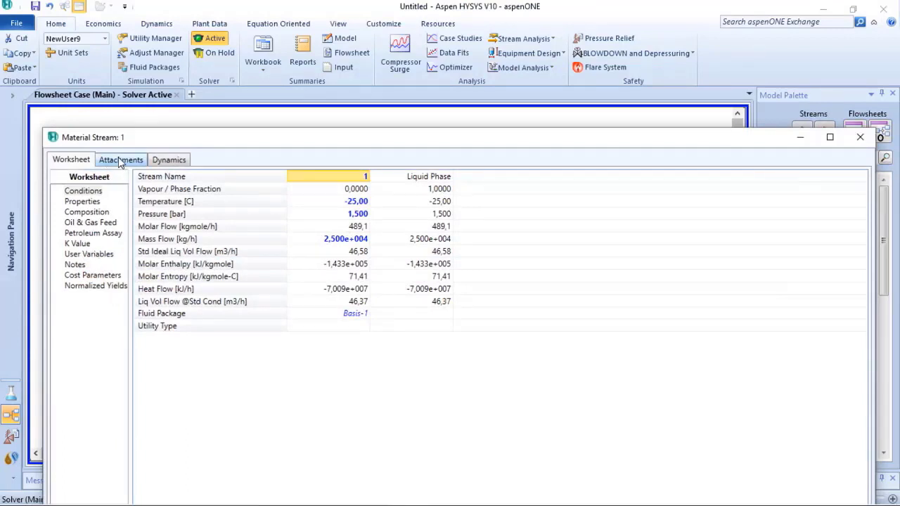
left_click(124, 158)
left_click(67, 206)
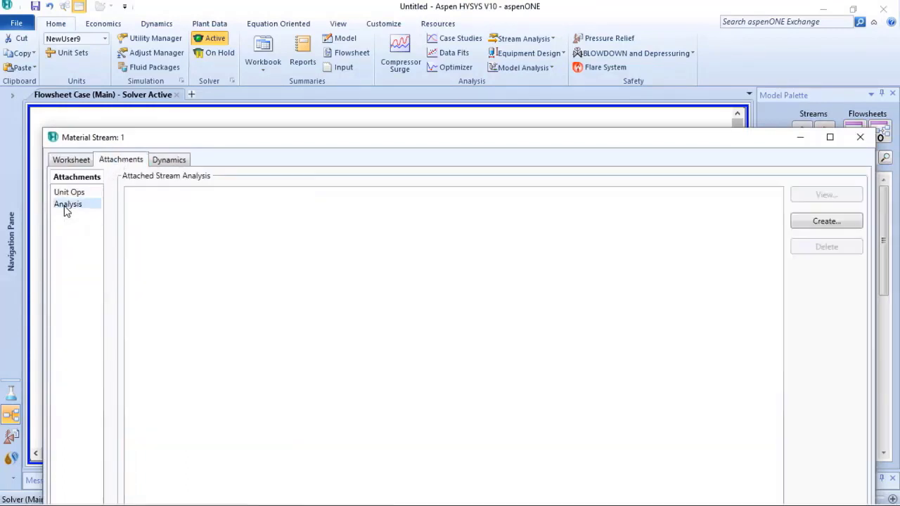
left_click(819, 225)
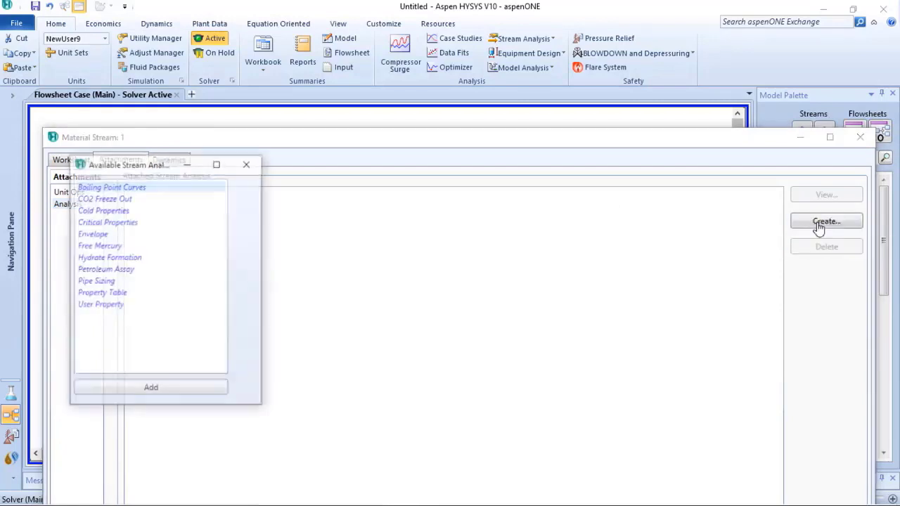
left_click(95, 281)
left_click(151, 390)
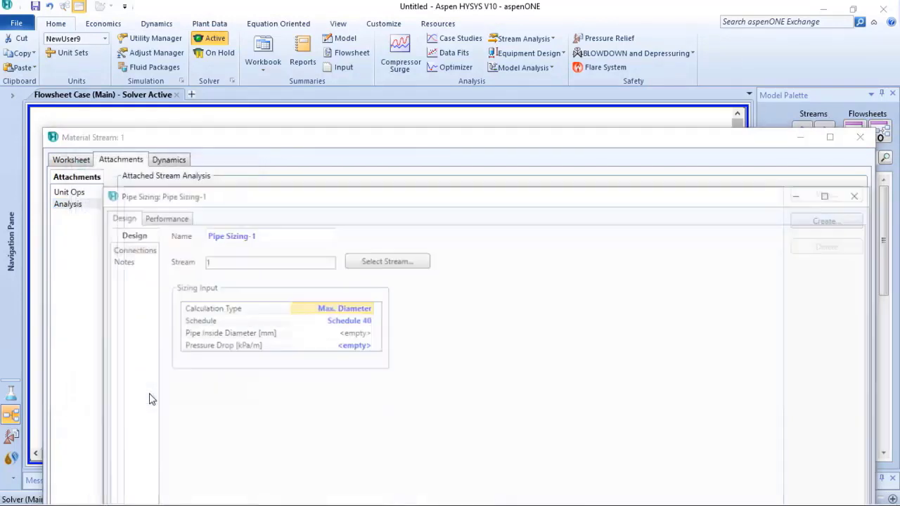
left_click(355, 343)
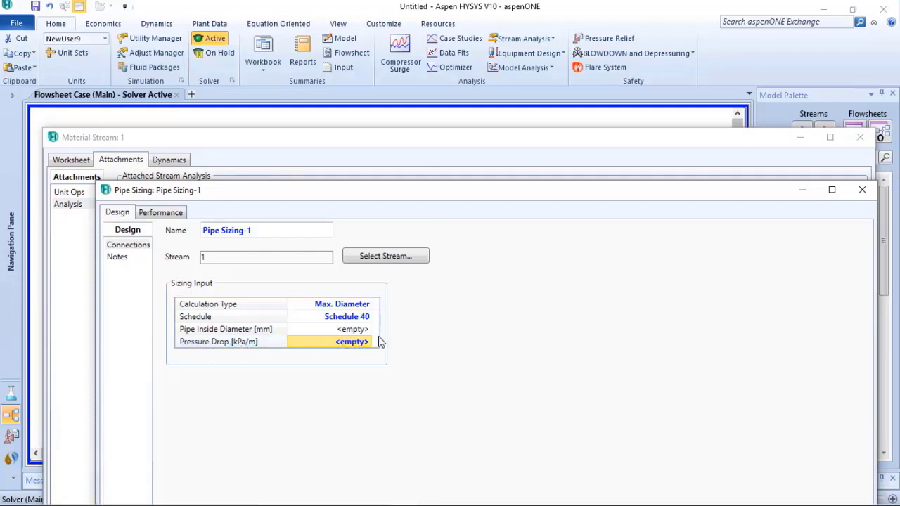
Enter an allowable pressure drop of 0,00125 bar/m (0,1250 kPa/m) for Pipe Sizing-1
mouse_move(369, 304)
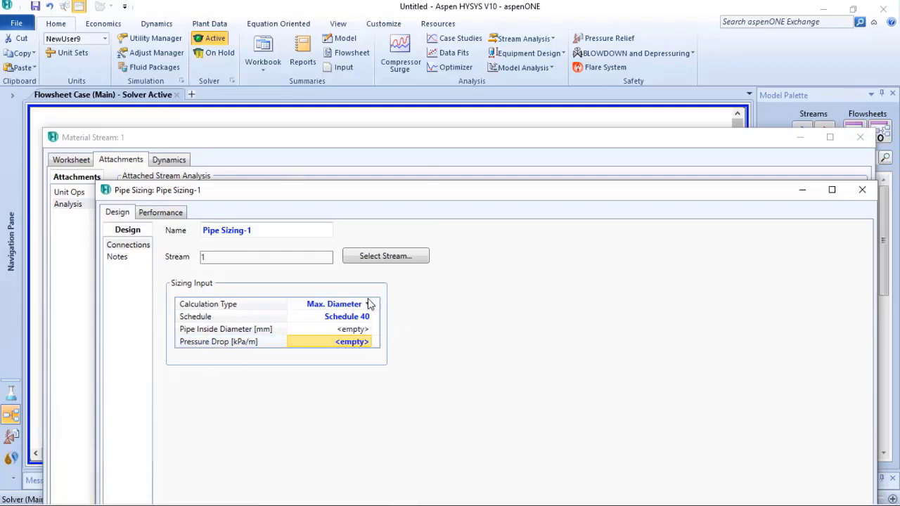
left_click(353, 344)
type("0,0")
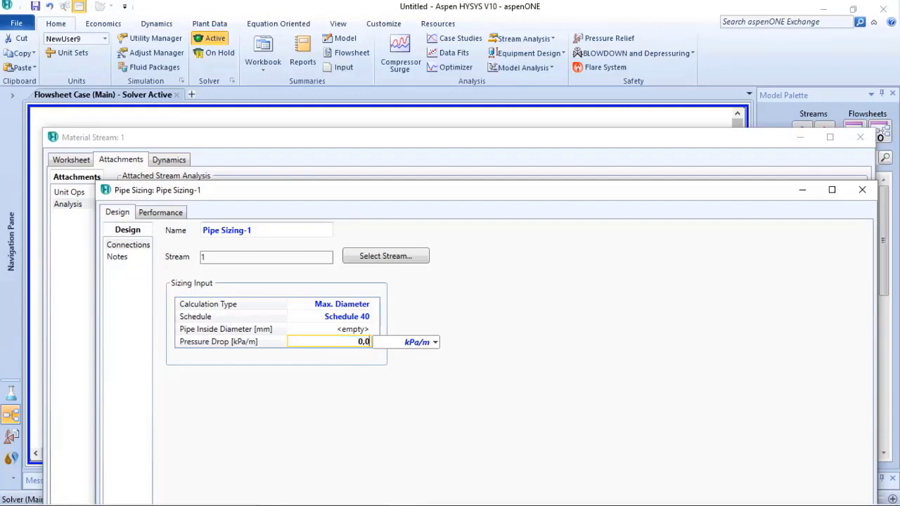
type("0125")
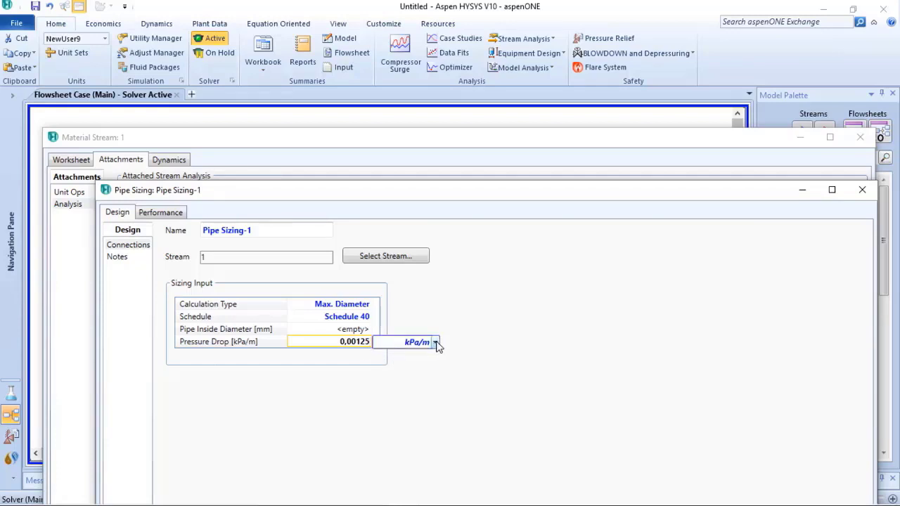
left_click(435, 342)
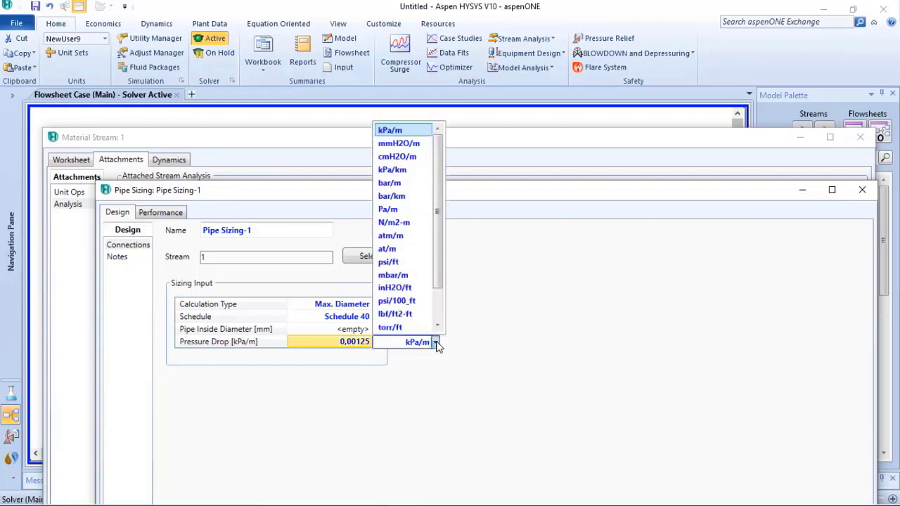
left_click(411, 182)
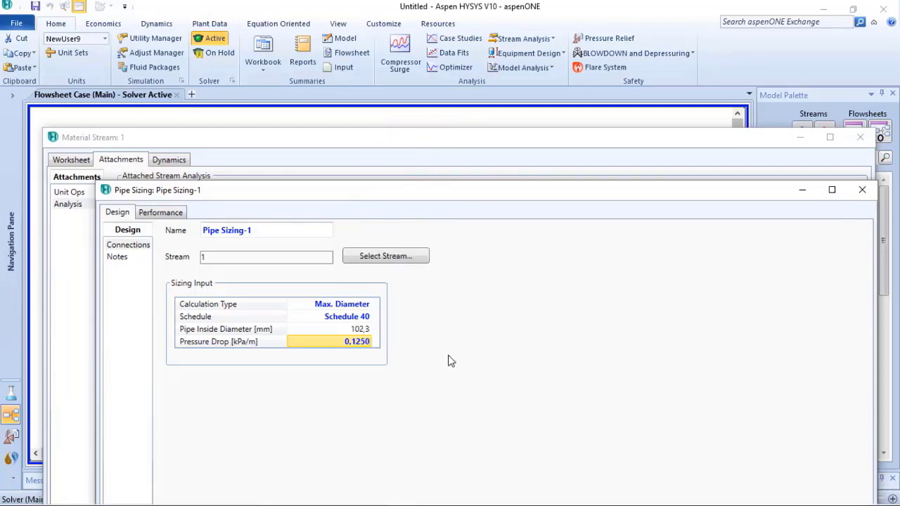
mouse_move(357, 342)
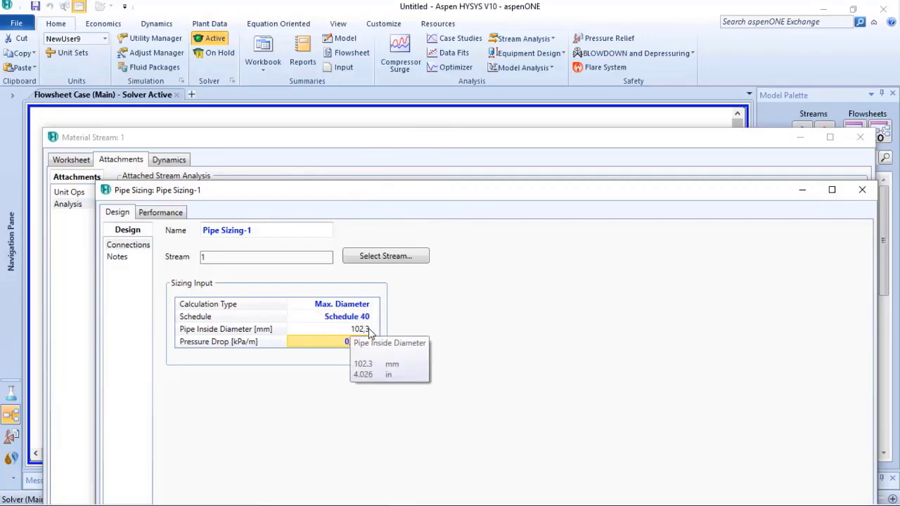
Check the Performance results, then close the Pipe Sizing-1 and stream 1 windows
left_click(166, 216)
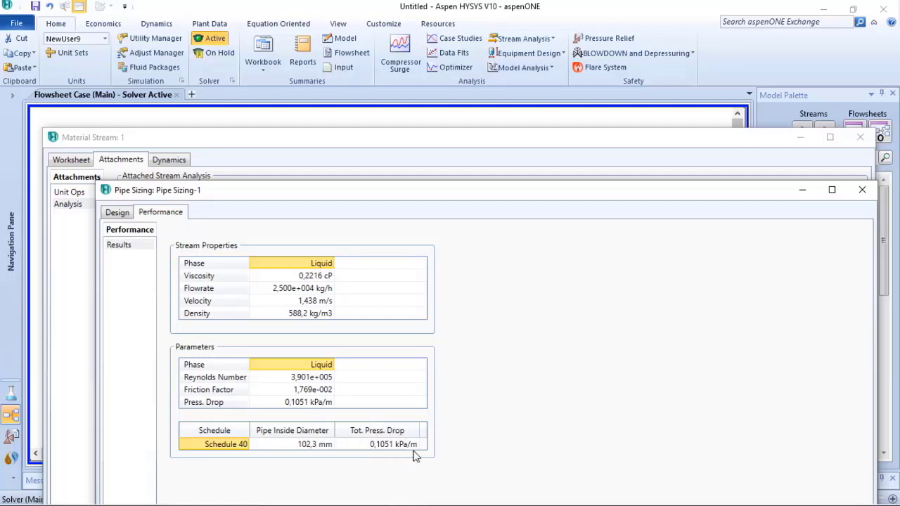
left_click(862, 190)
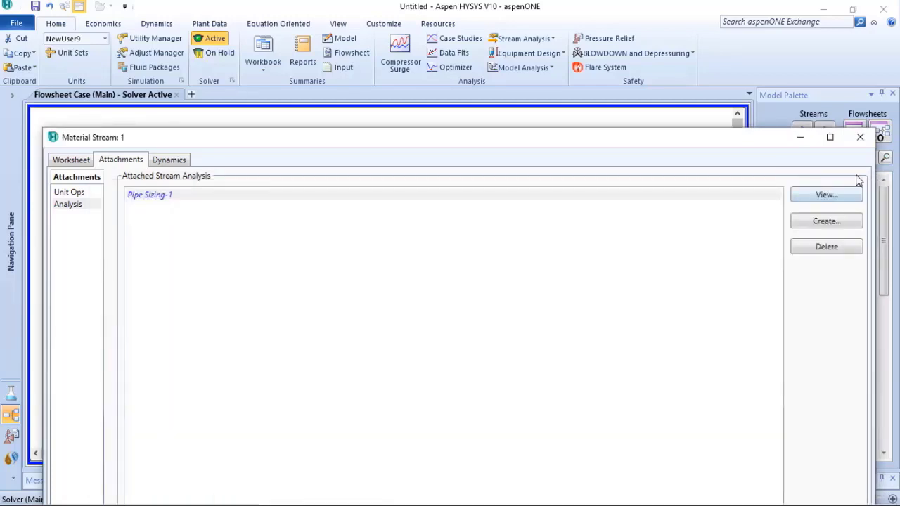
left_click(860, 137)
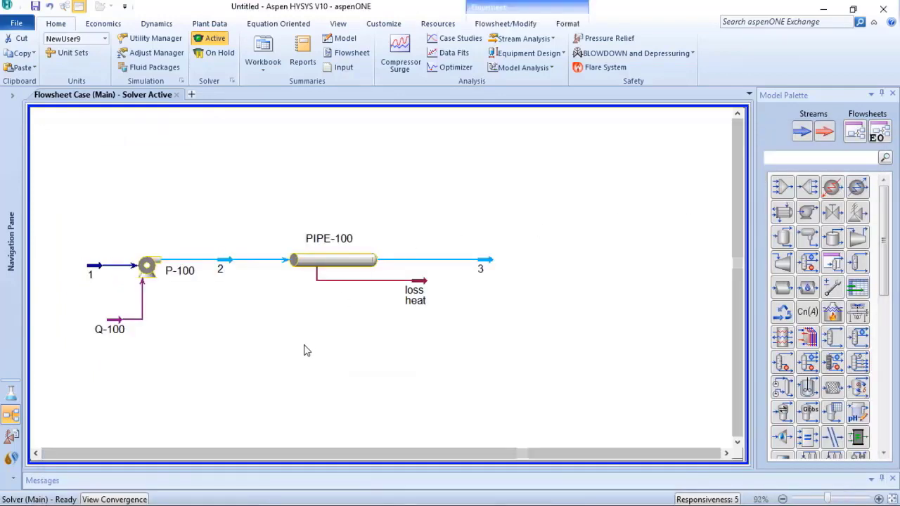
Open the pipe size details for PIPE-100's segment 1 outer diameter on the Rating page
mouse_move(325, 262)
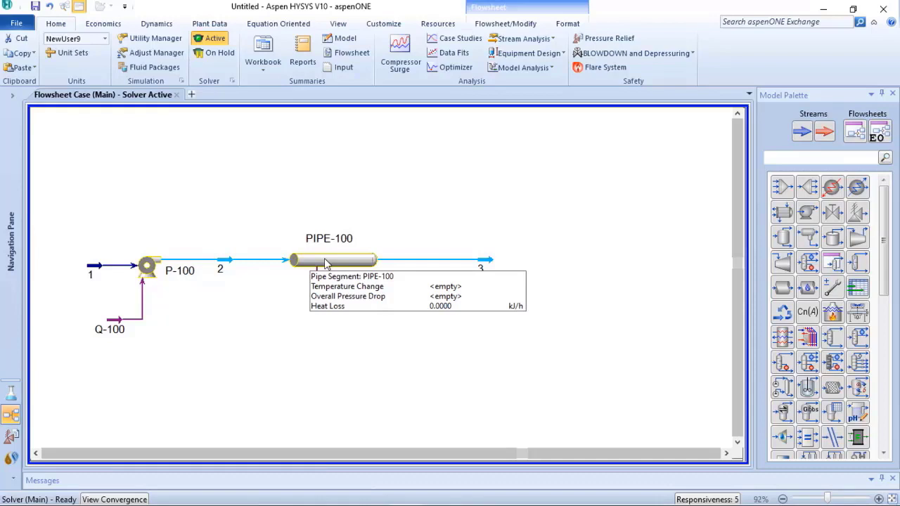
double_click(325, 261)
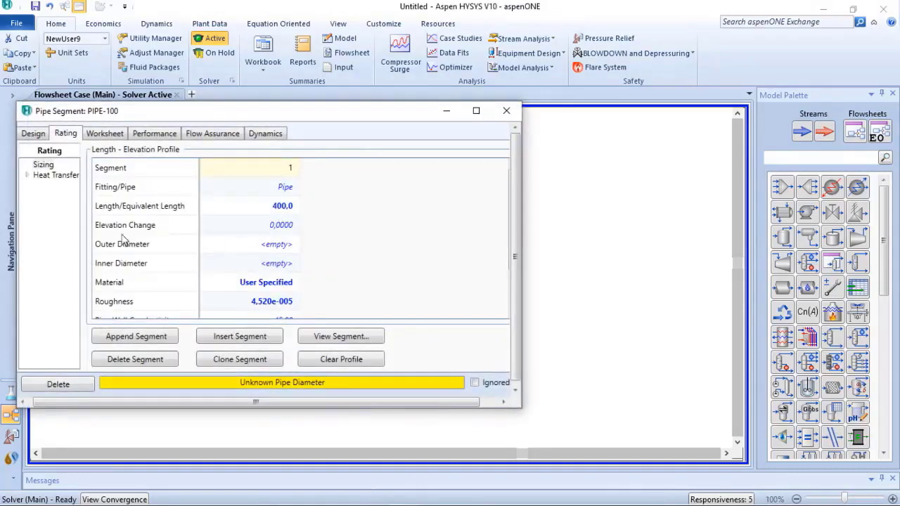
left_click(290, 244)
double_click(294, 246)
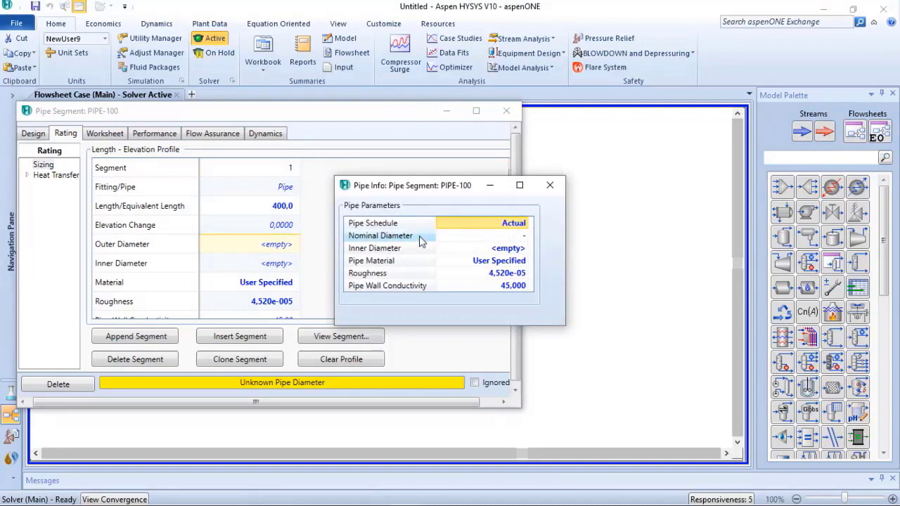
Make segment 1 Schedule 40 with 100 mm nominal diameter, then view the Worksheet stream conditions
left_click(526, 224)
left_click(525, 224)
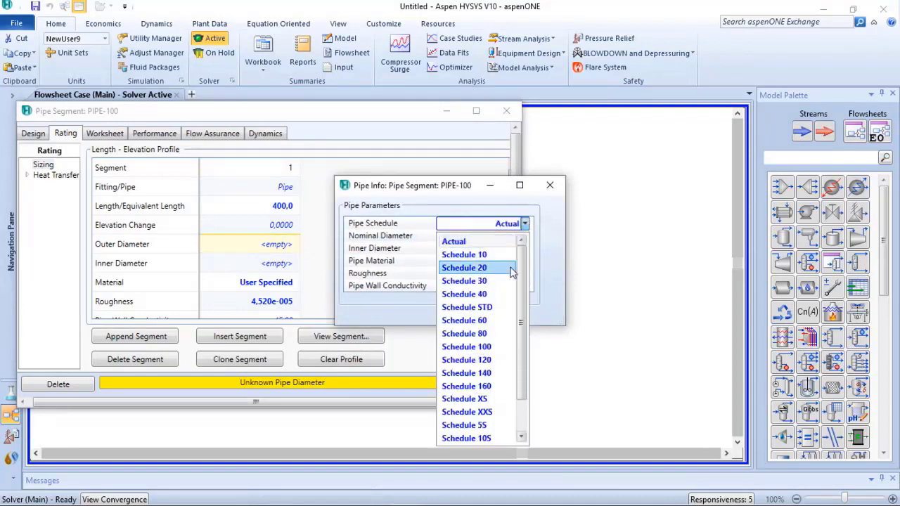
left_click(507, 294)
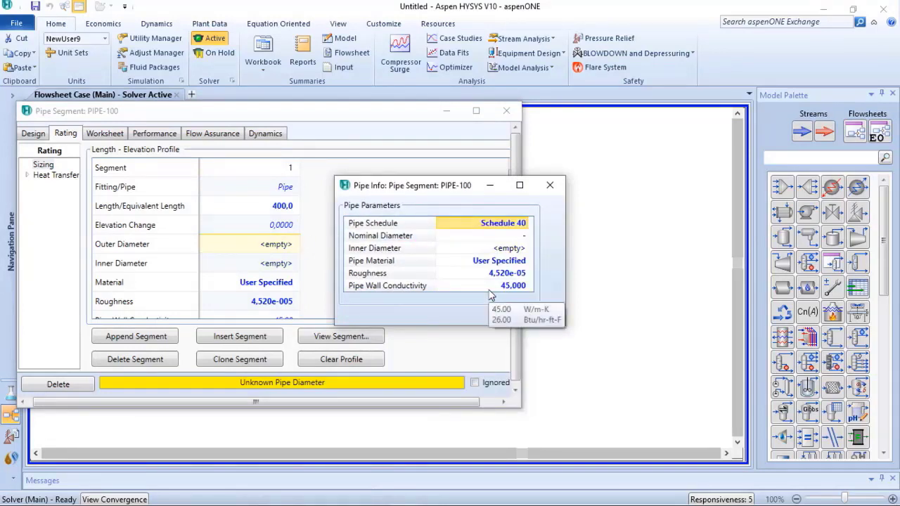
left_click(525, 237)
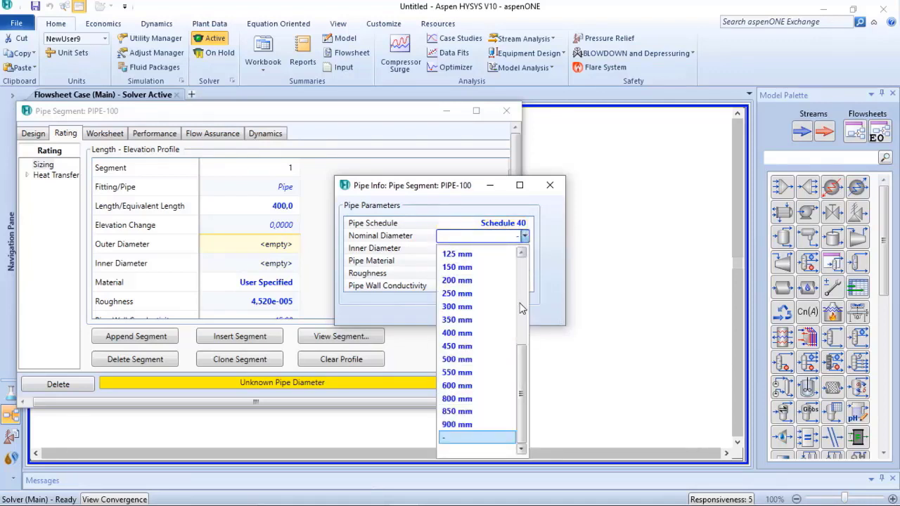
scroll(521, 355, "up", 5)
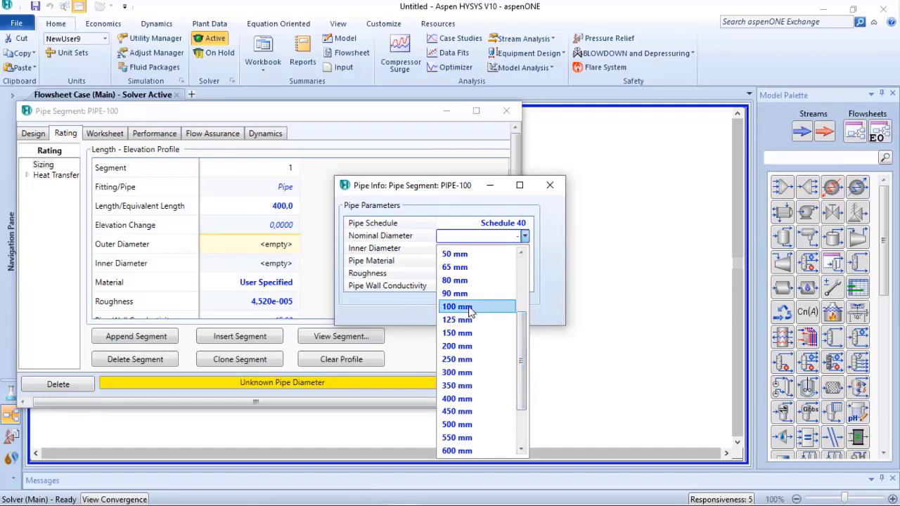
left_click(470, 307)
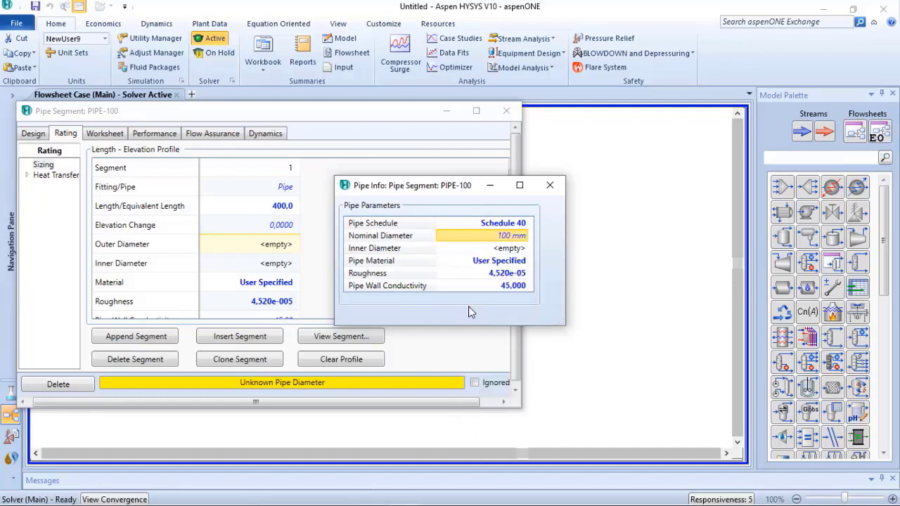
left_click(549, 186)
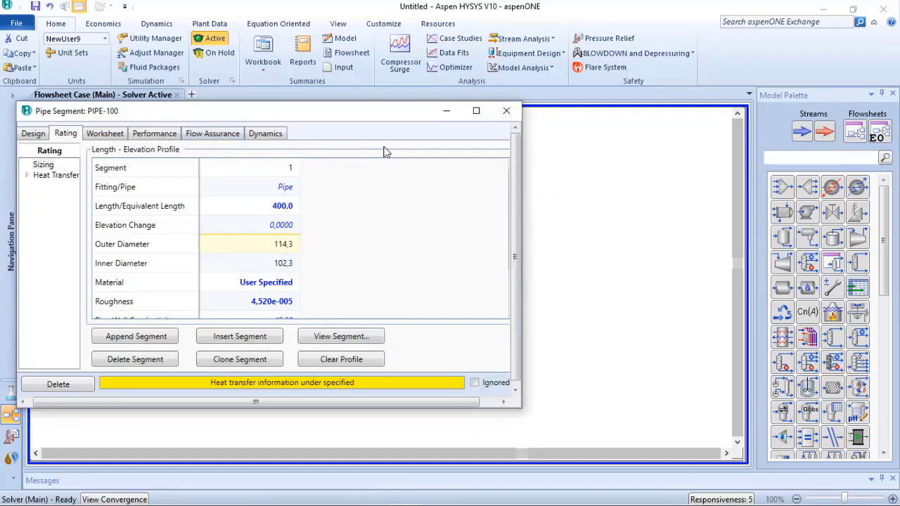
left_click(115, 134)
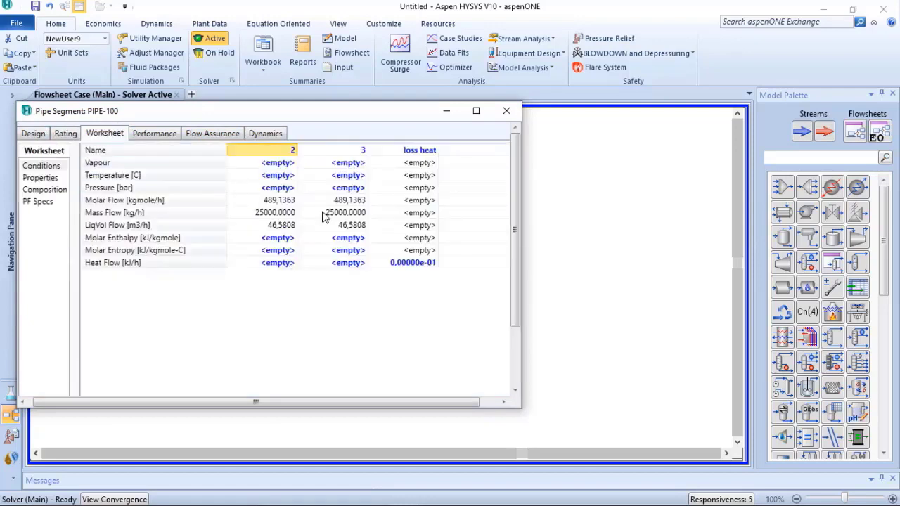
mouse_move(323, 216)
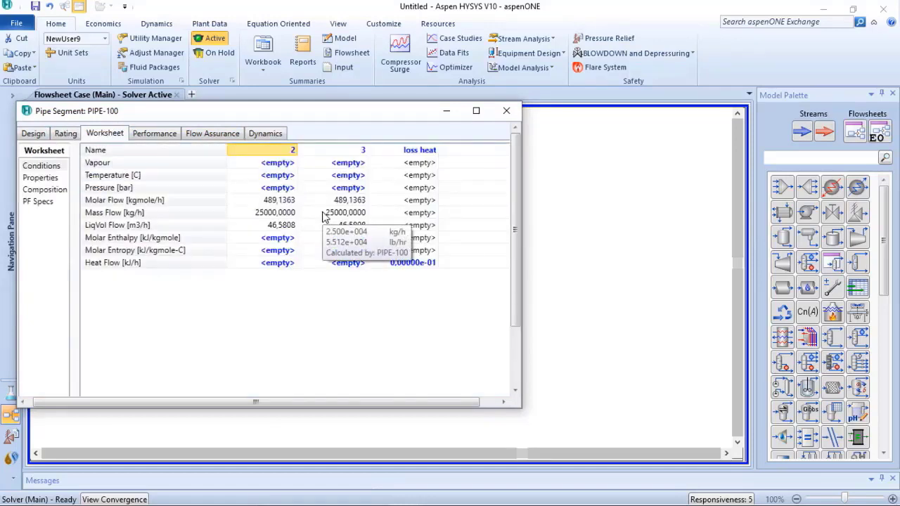